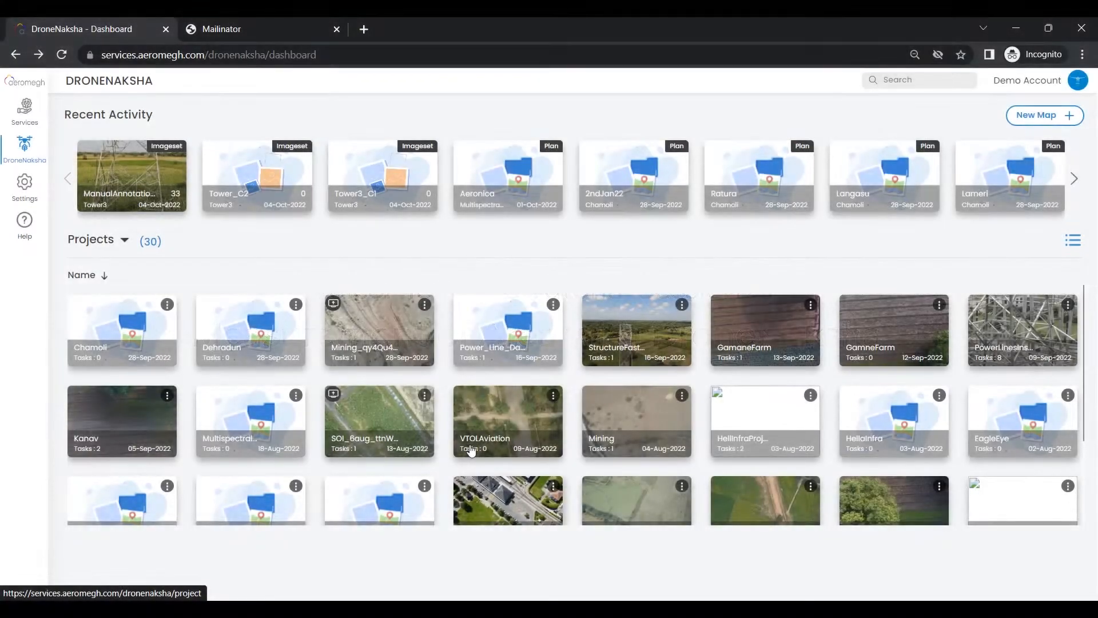
- Open the map of imageset SET_1 from the SINLA plan in the Mining_qy4Qu404 project
click(371, 325)
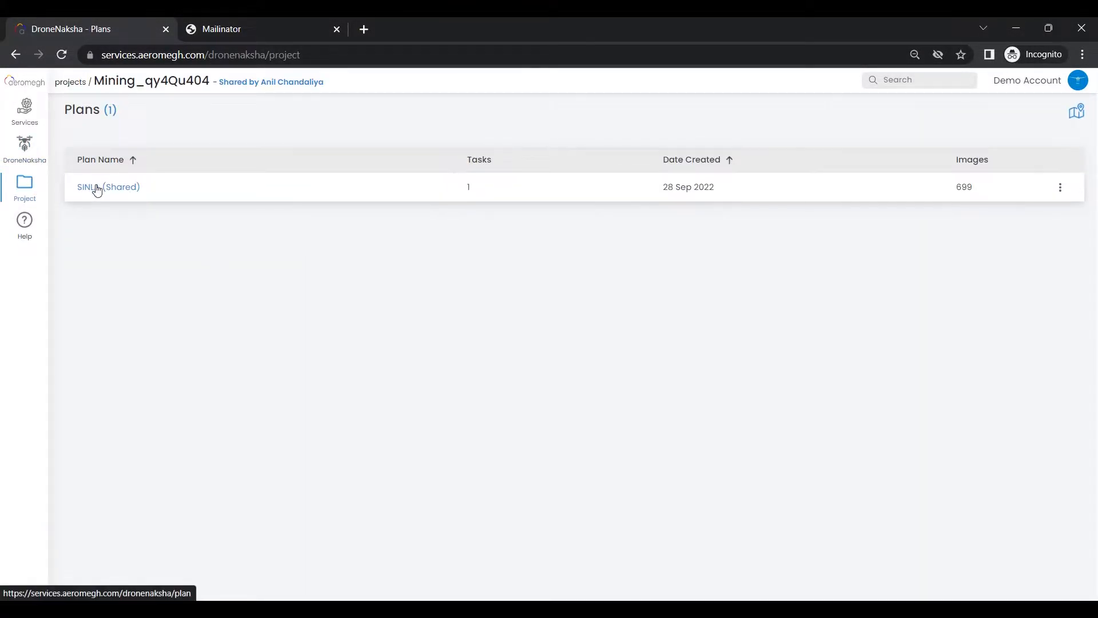
click(98, 189)
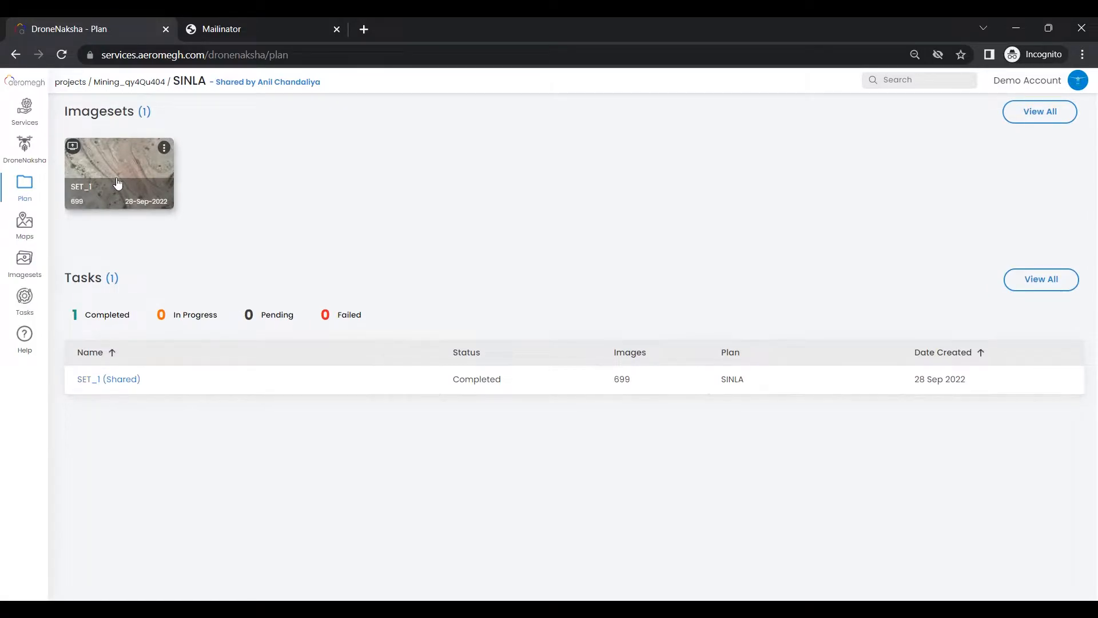
click(117, 183)
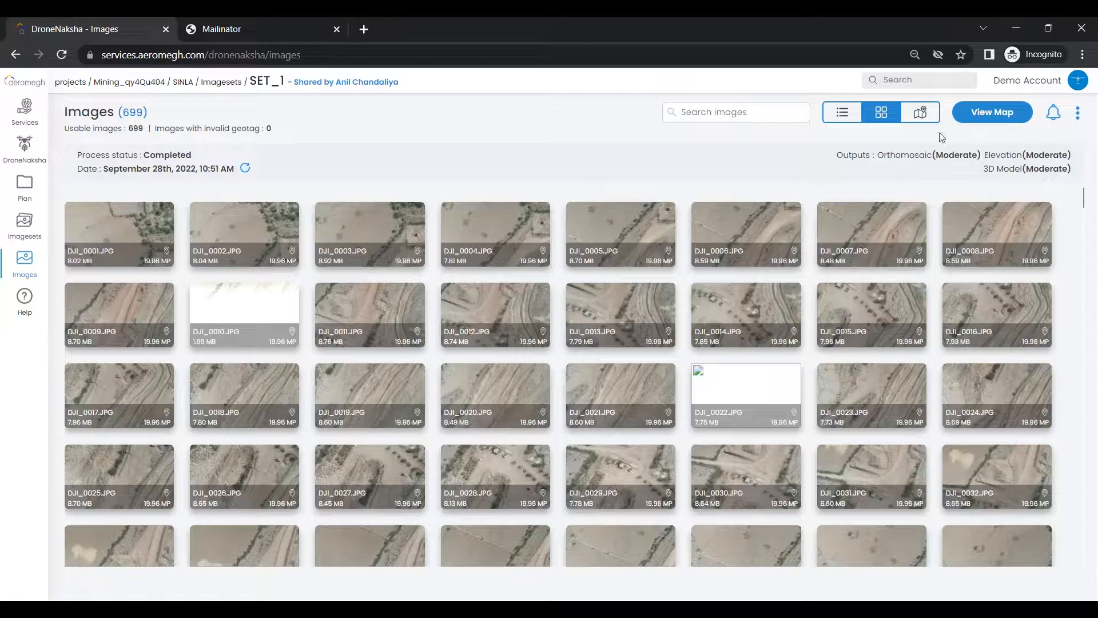
click(998, 118)
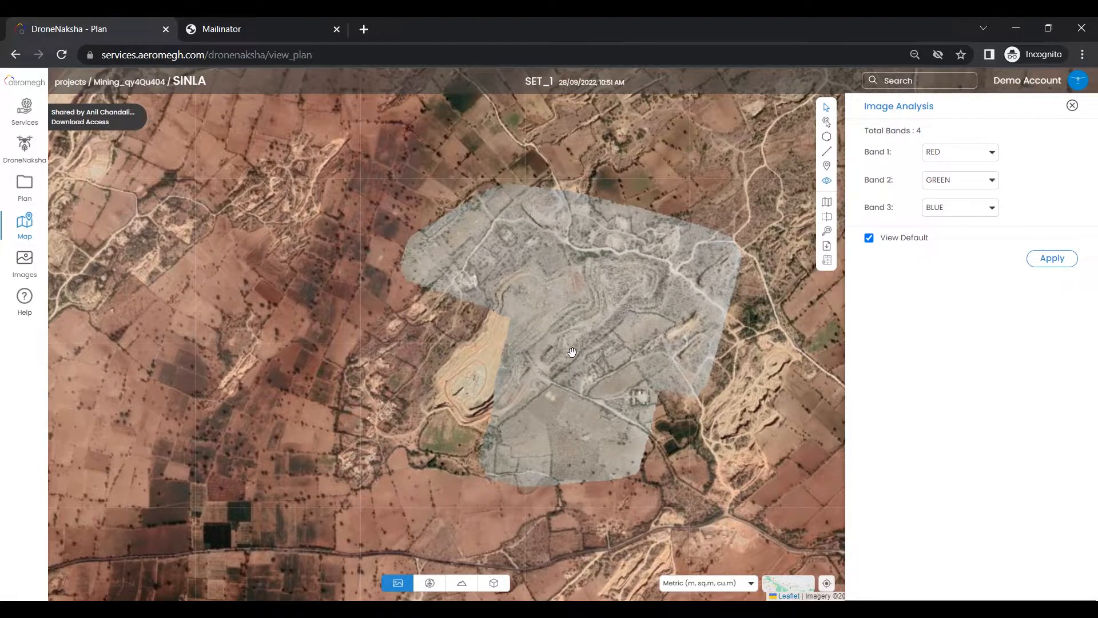
- Draw a measurement line about 8.8 m long across the dirt road beside the upper bench of the mine
scroll(572, 351, up, 1)
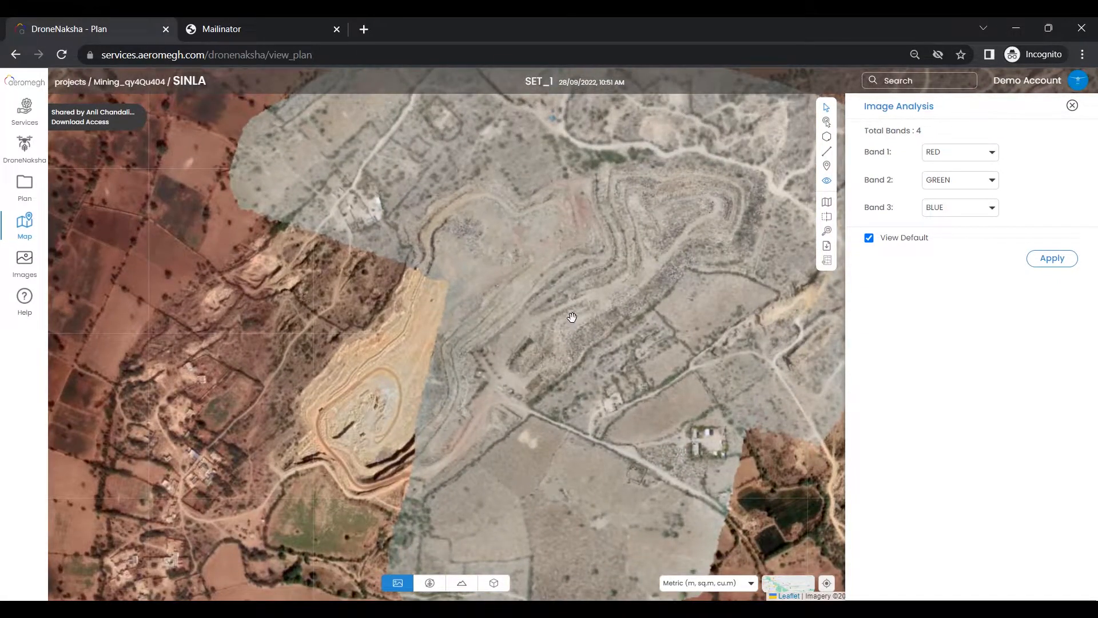
scroll(623, 285, up, 1)
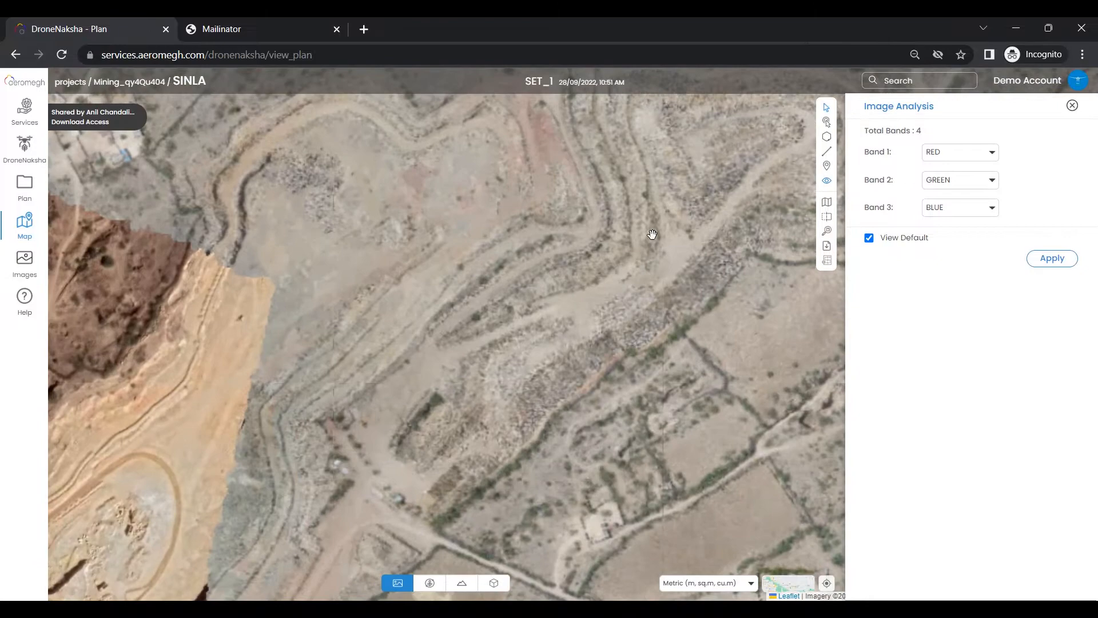
drag(526, 338, 508, 362)
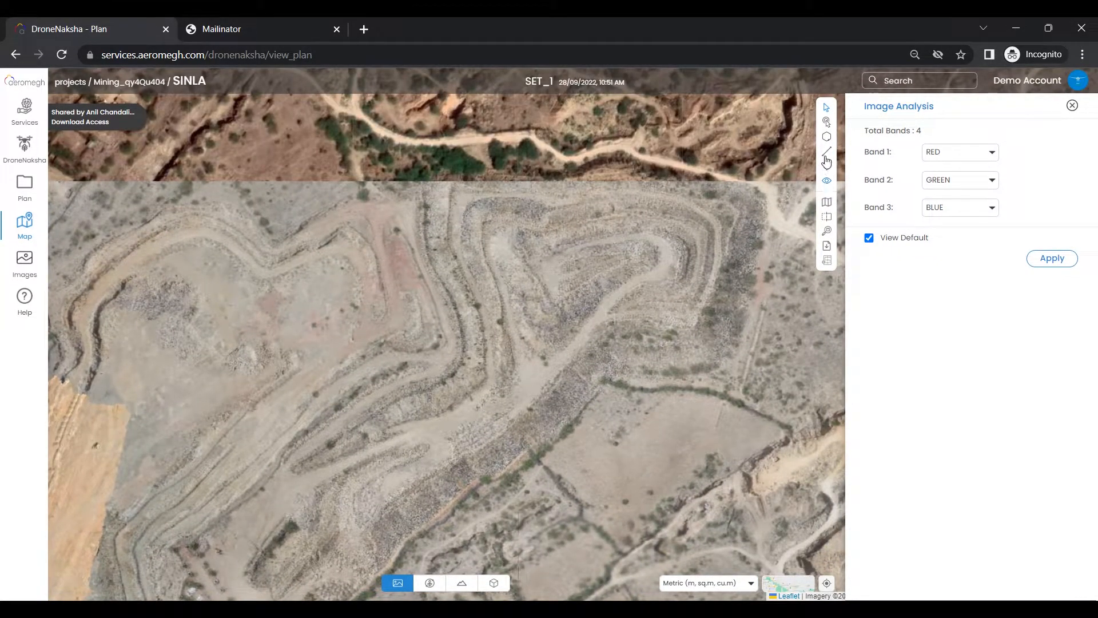
scroll(326, 343, up, 2)
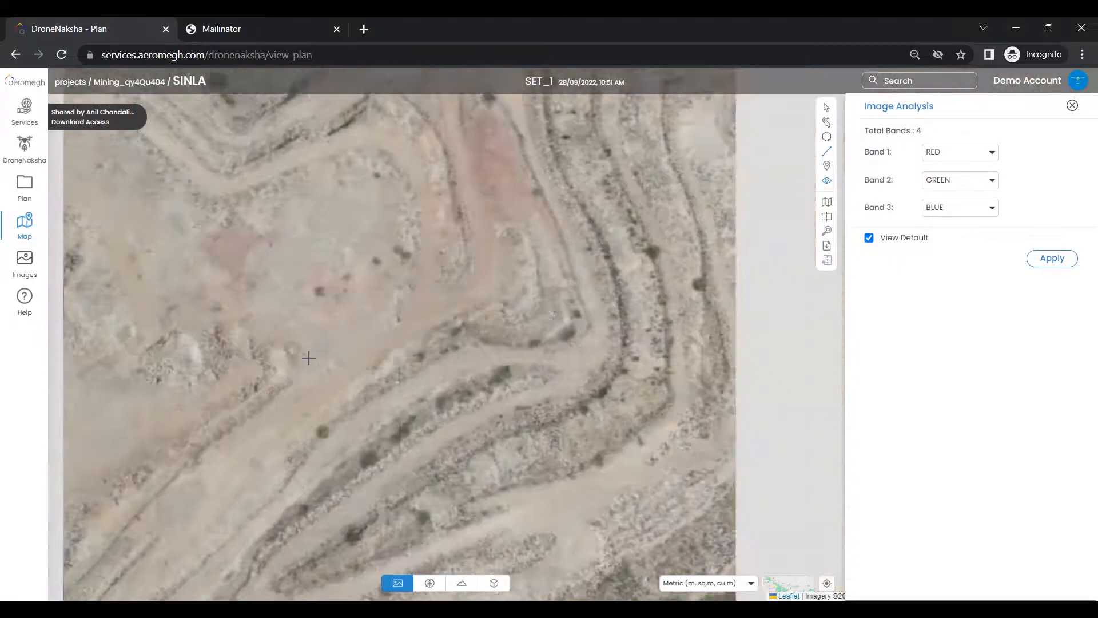
click(348, 375)
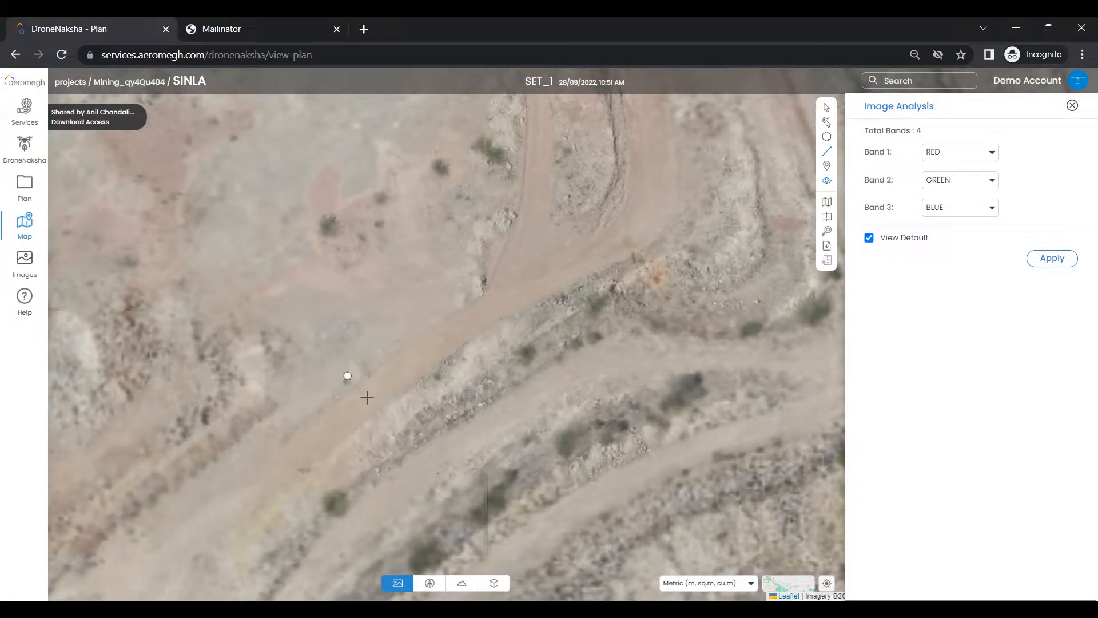
click(377, 407)
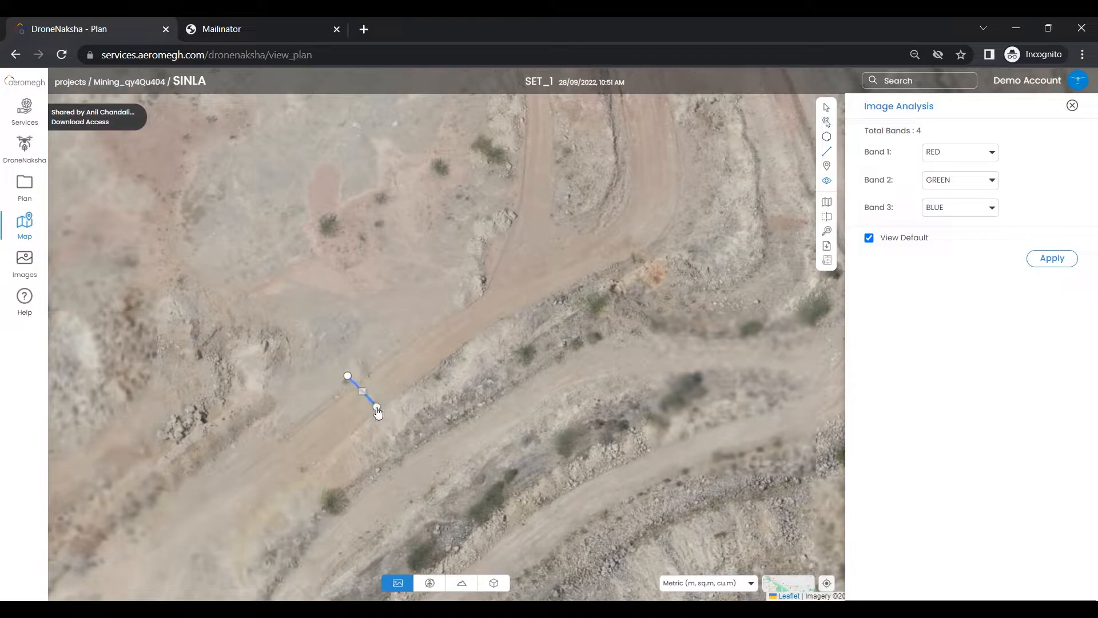
click(377, 407)
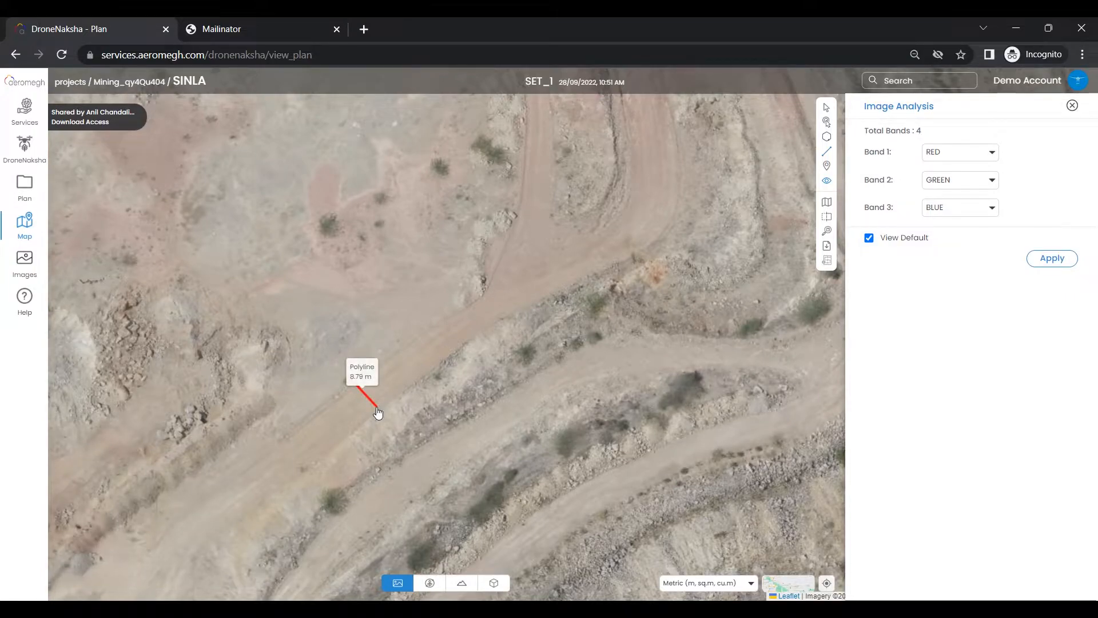
- Select the line across the road, name it Road and give it the description RoadLenght
click(827, 108)
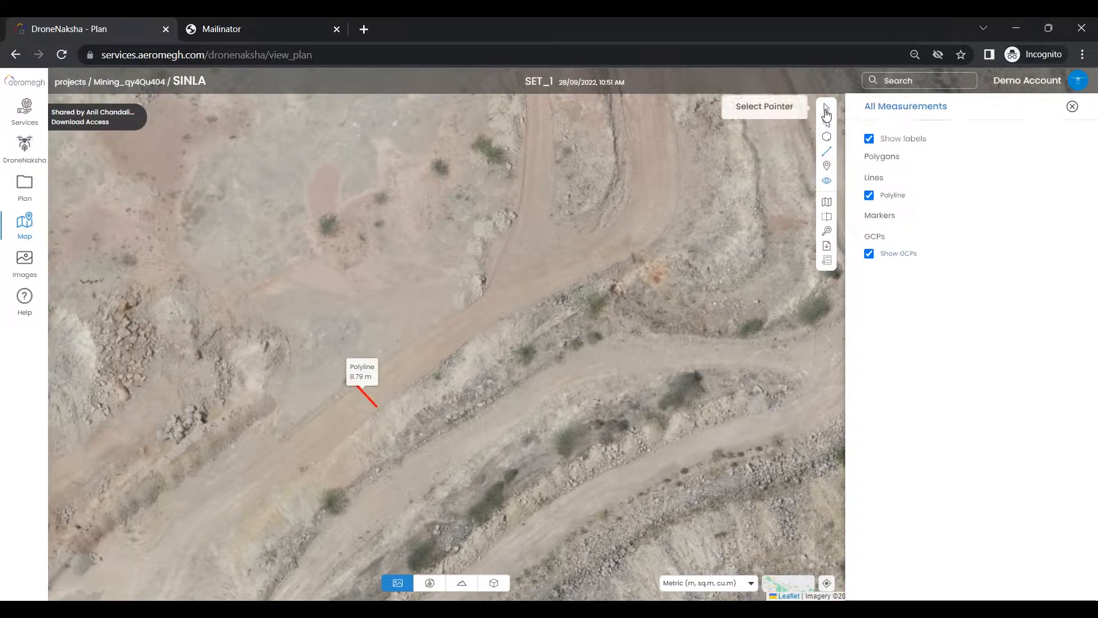
click(377, 411)
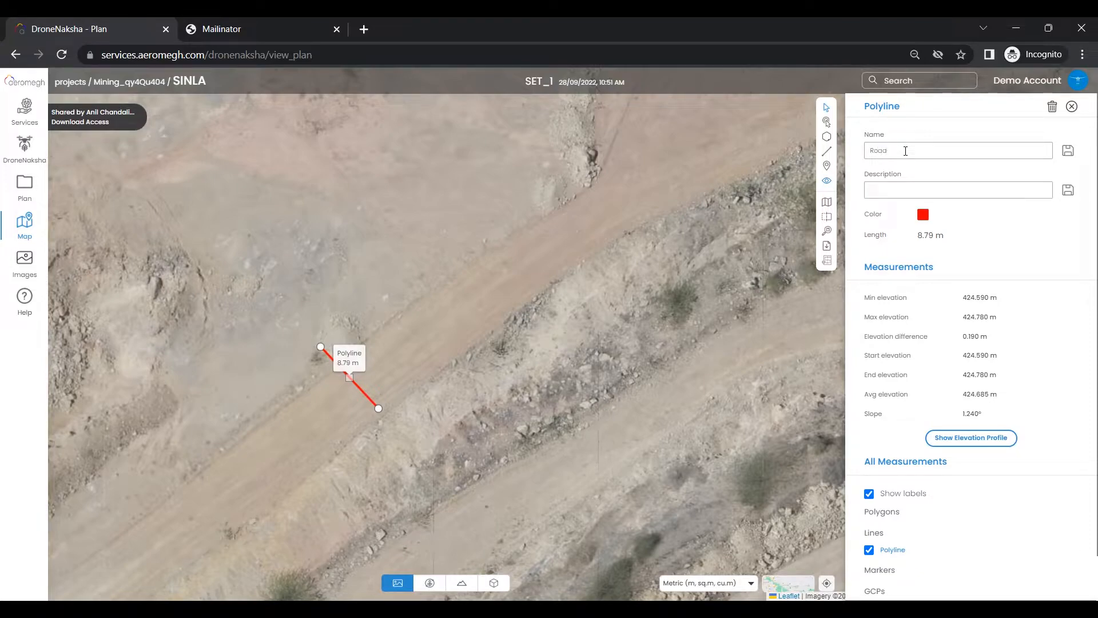
click(894, 193)
text(Road)
click(1066, 154)
- Show the elevation profile of the Road line, examine it against the map, and close the line's details
scroll(966, 383, down, 1)
scroll(968, 386, down, 1)
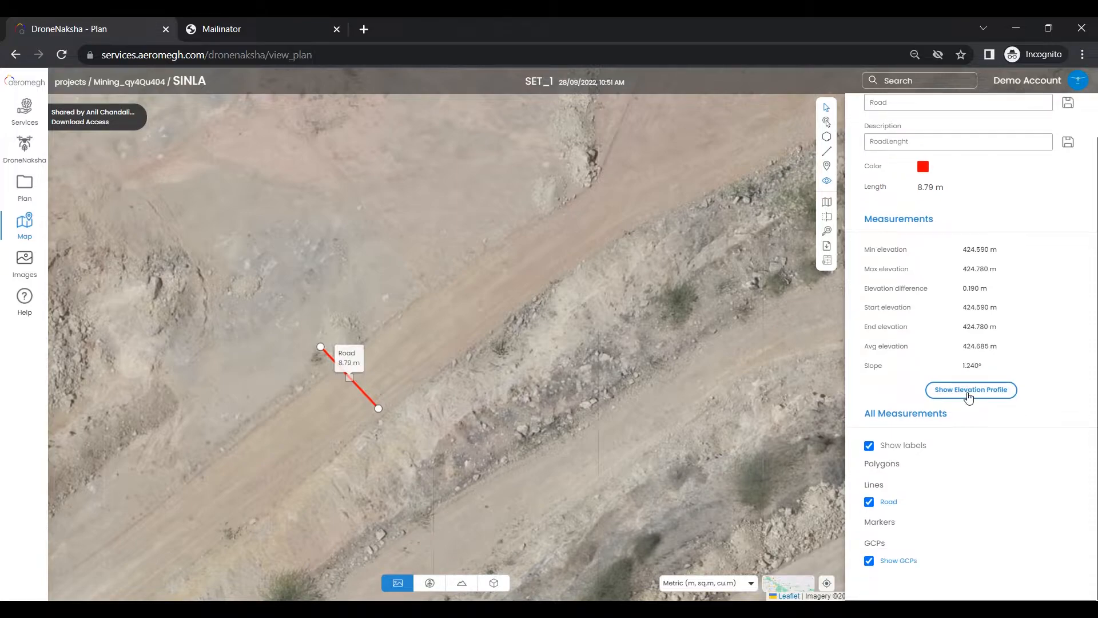
click(969, 391)
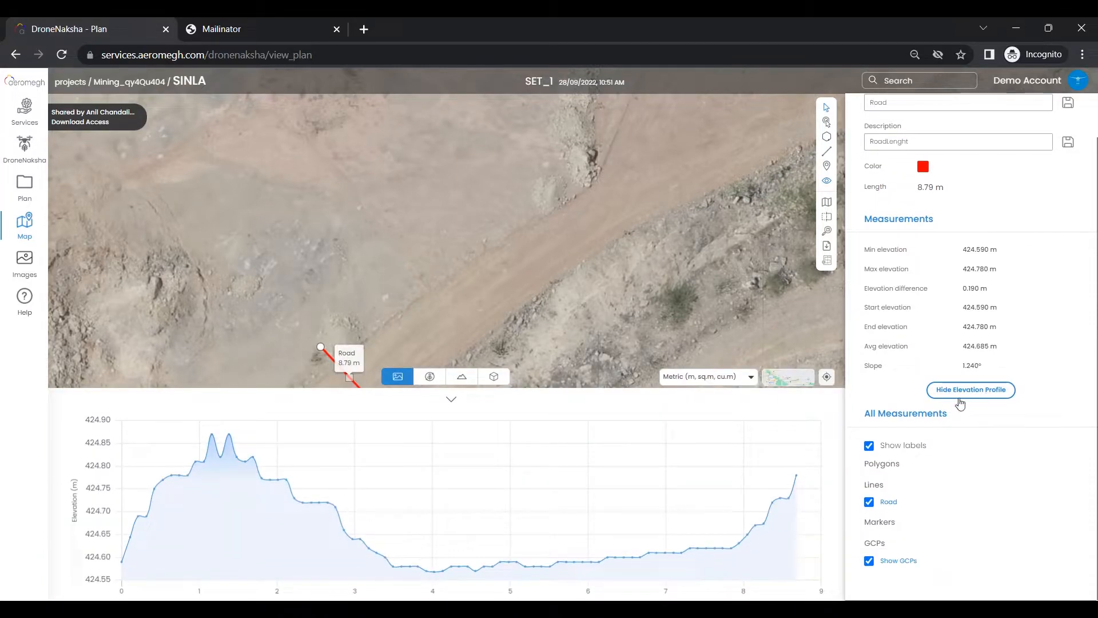
drag(561, 351, 515, 245)
scroll(515, 245, down, 1)
scroll(509, 257, up, 1)
scroll(583, 240, down, 1)
drag(570, 295, 545, 315)
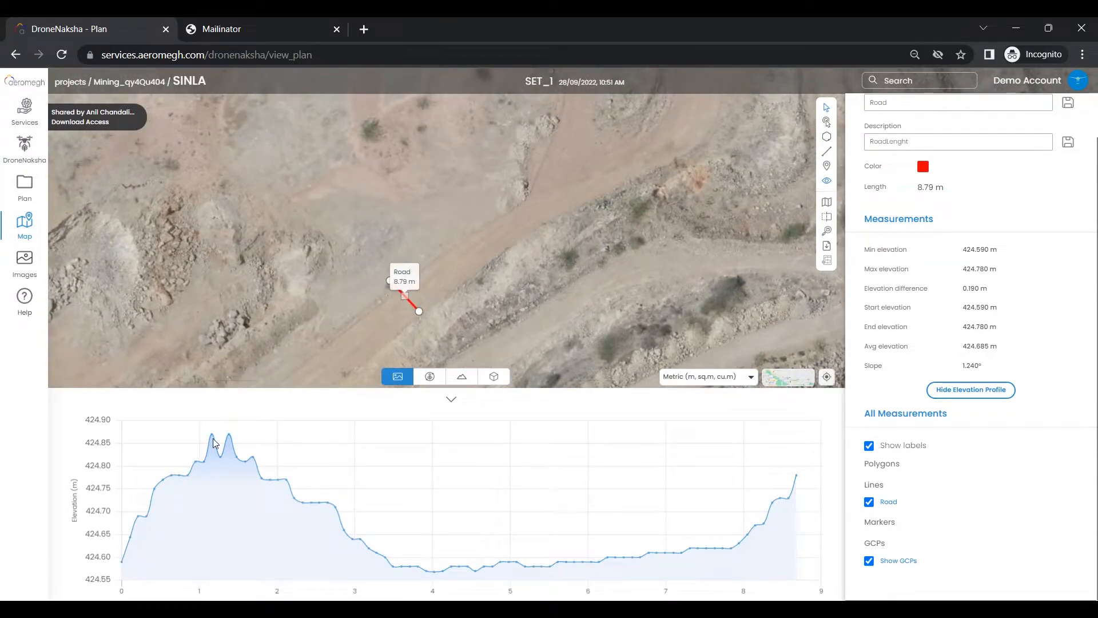
scroll(1074, 115, up, 1)
click(1072, 108)
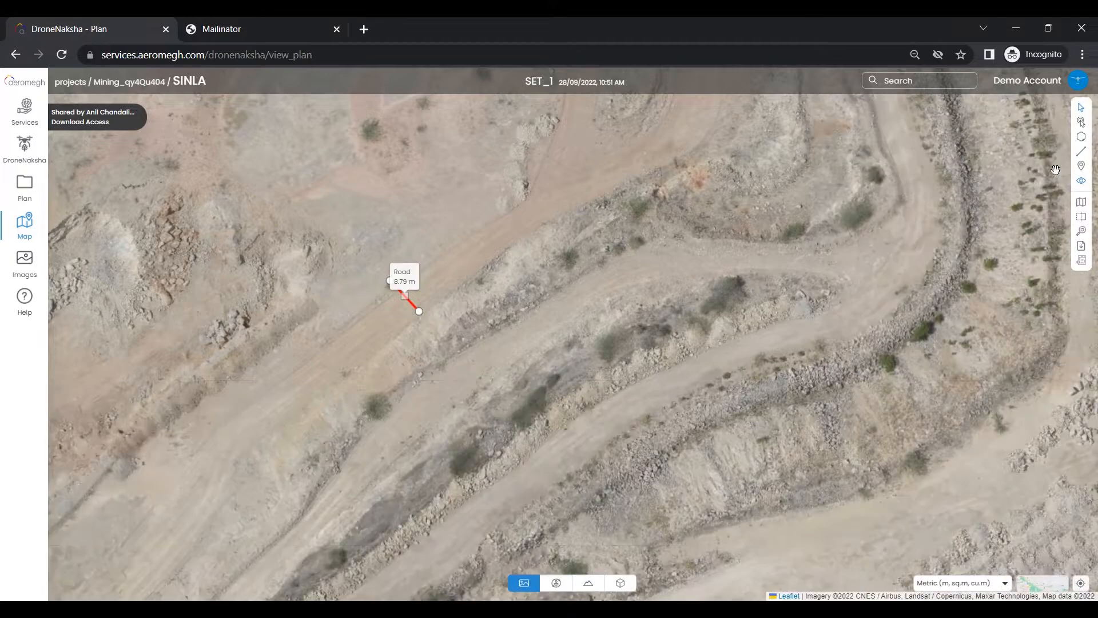
- Draw a second measurement line about 65 m long from the road across the benches to the lower slope
click(487, 224)
click(731, 422)
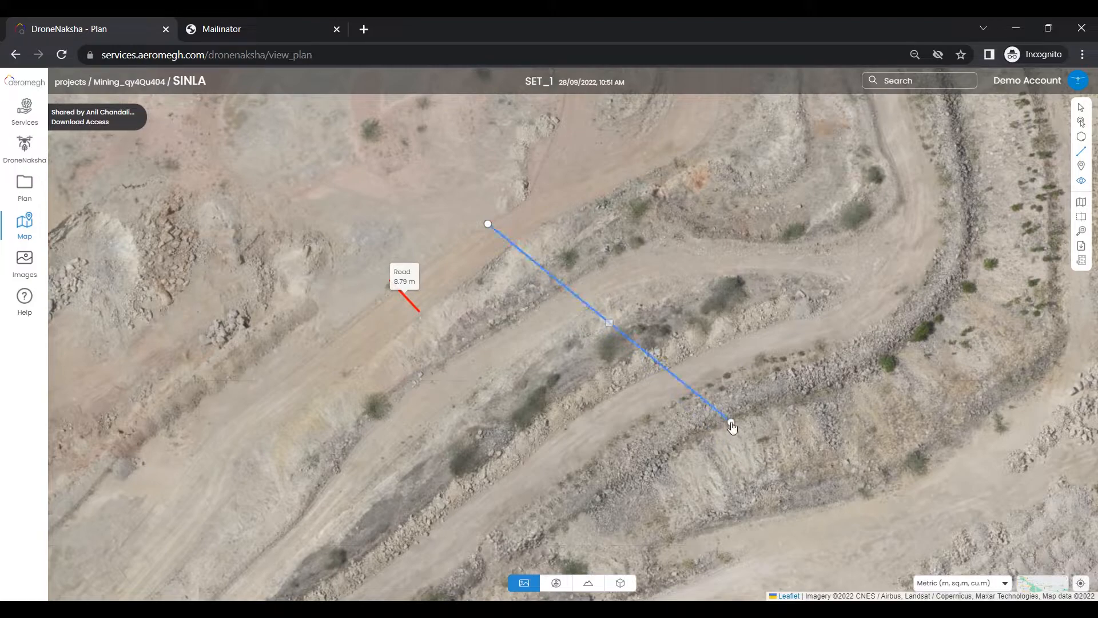
click(732, 423)
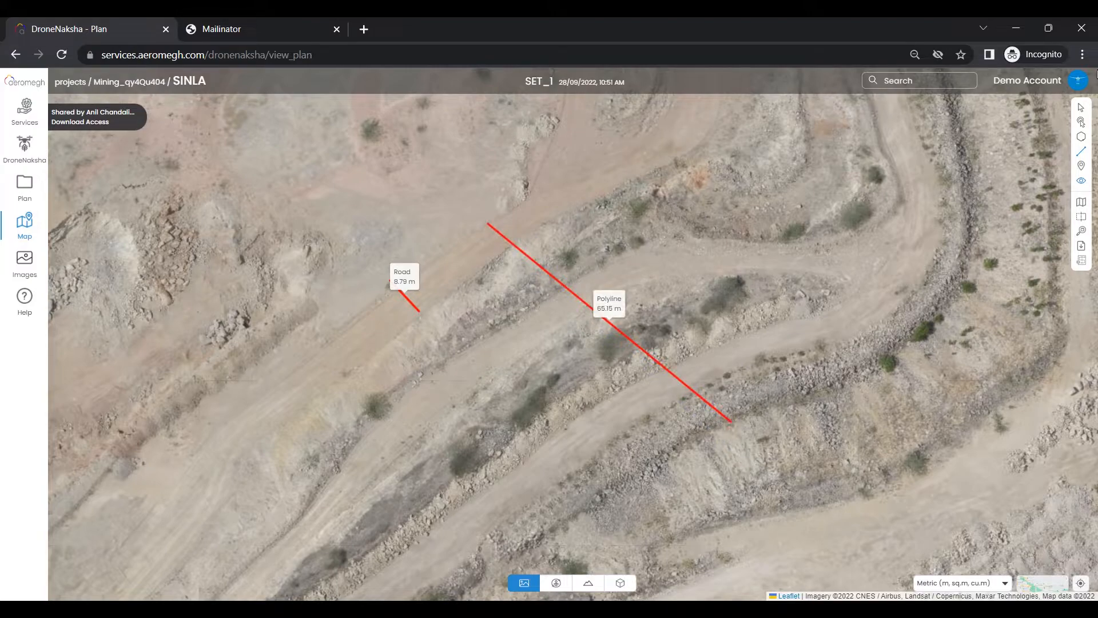
- Select the long line across the benches and show its elevation profile
click(1081, 108)
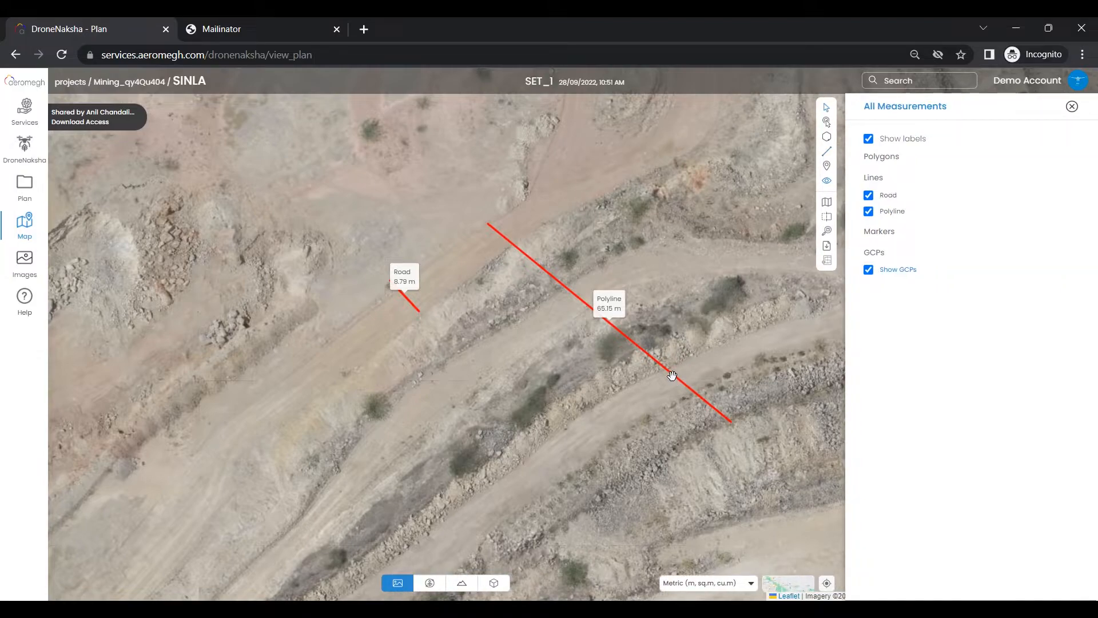
scroll(672, 376, up, 1)
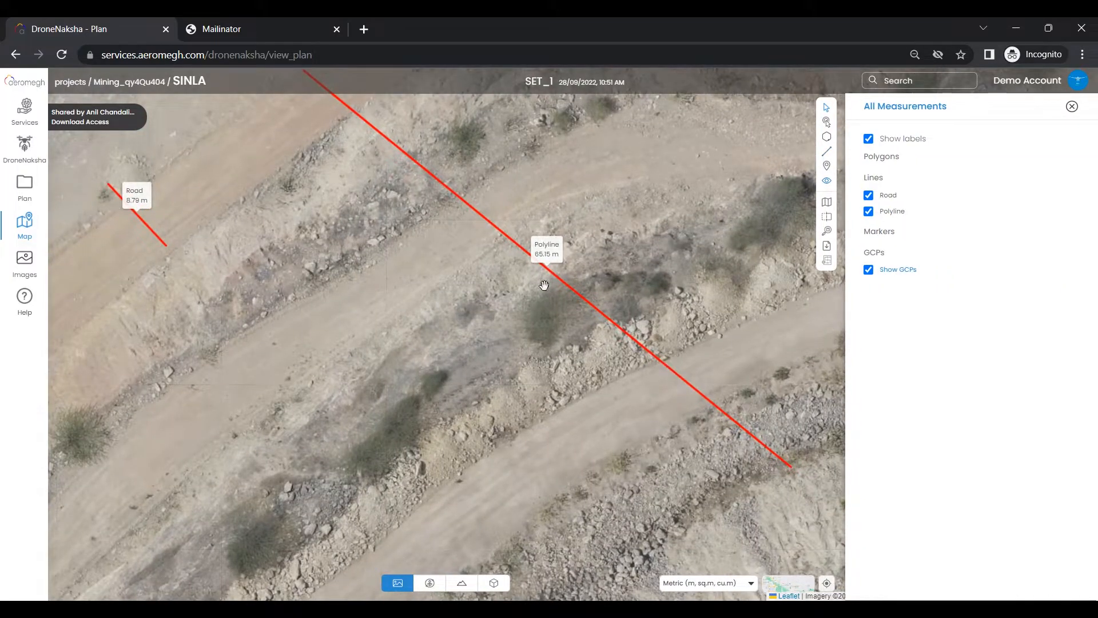
click(790, 466)
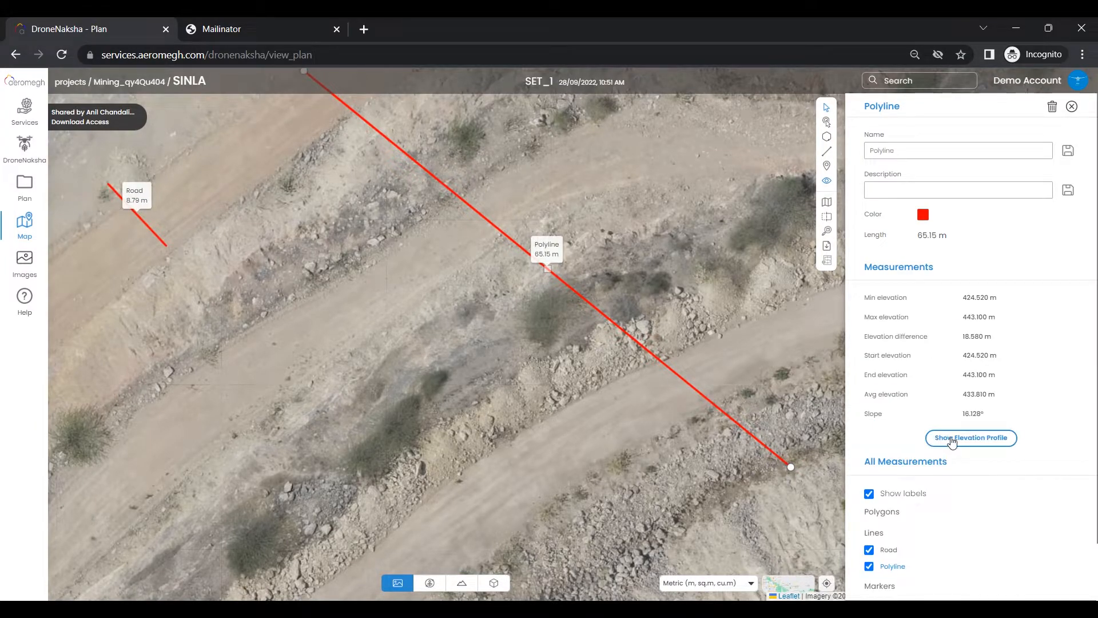
click(953, 438)
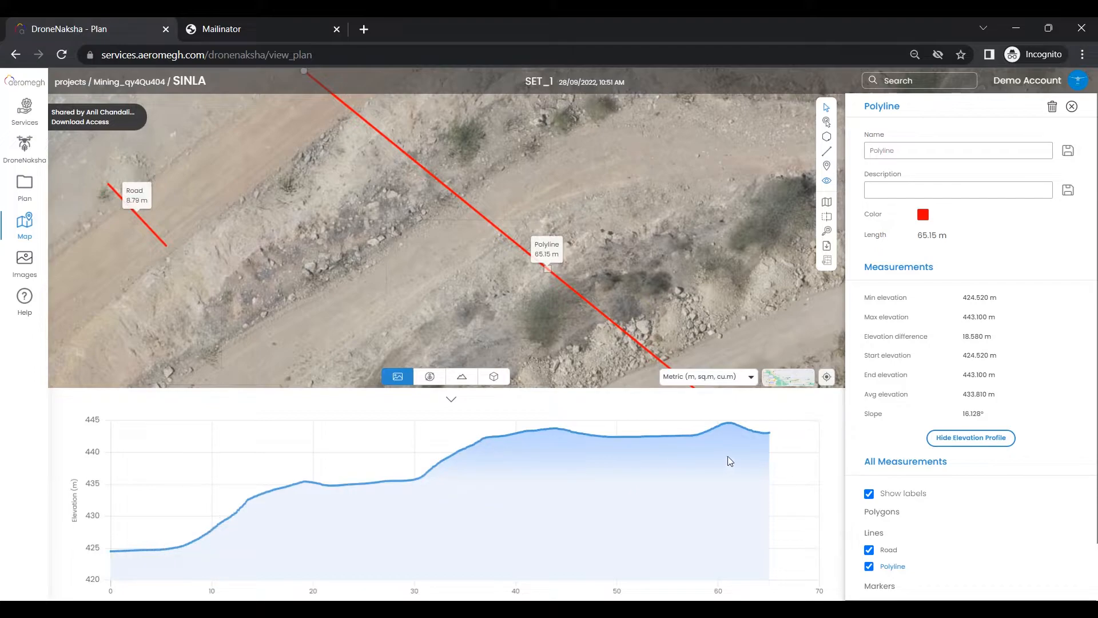
- Change the measurement units to Imperial (ft, sq.ft, cu.yd), and close the elevation profile and line details
click(695, 382)
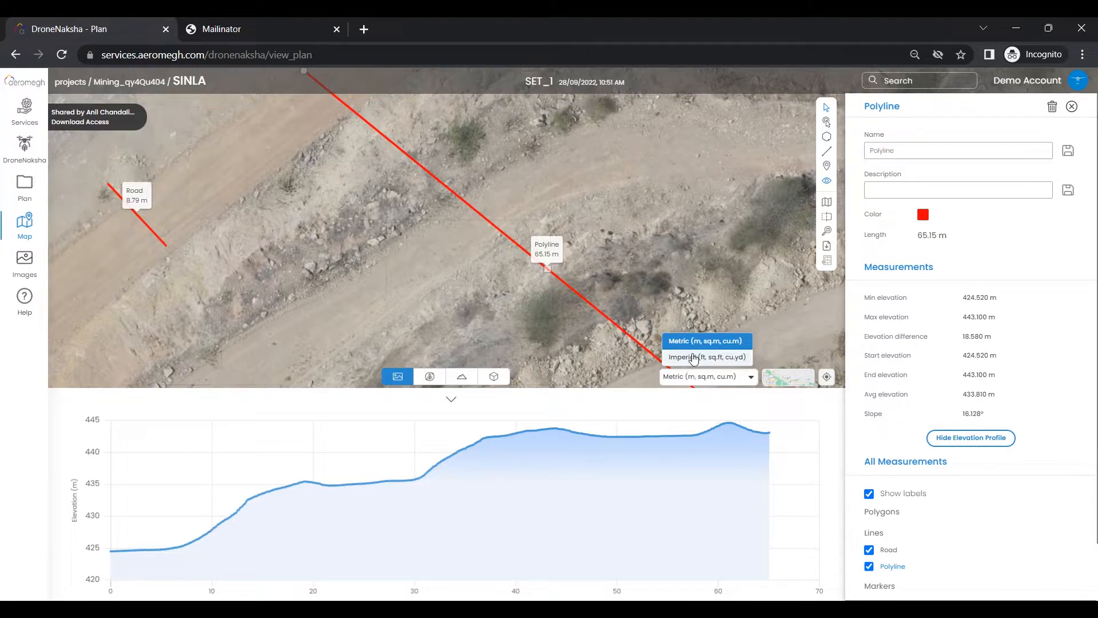
click(694, 359)
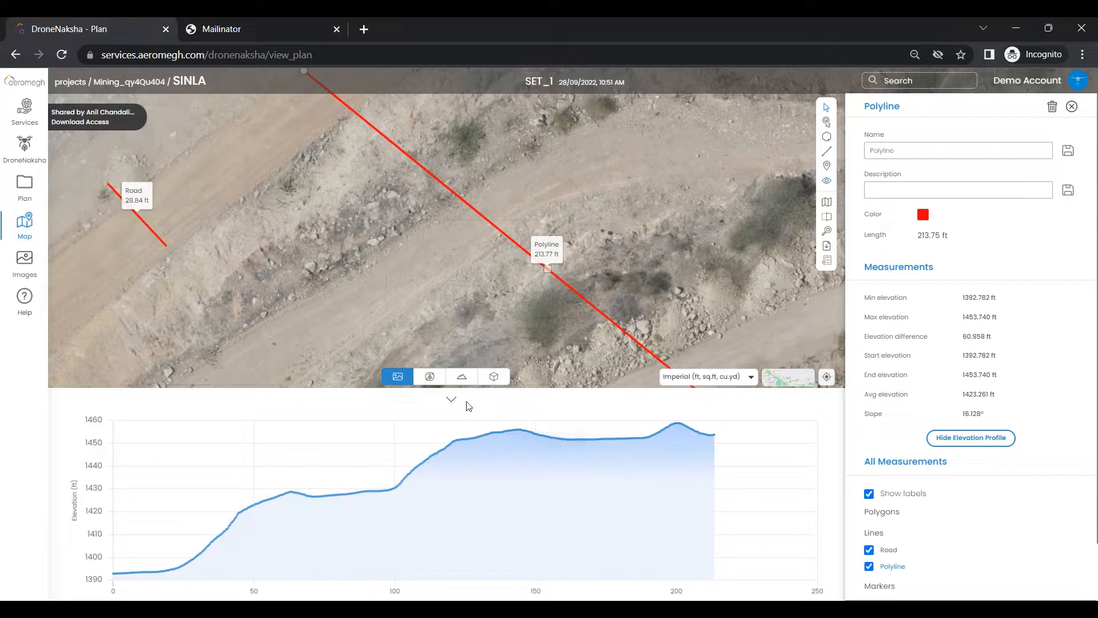
click(452, 400)
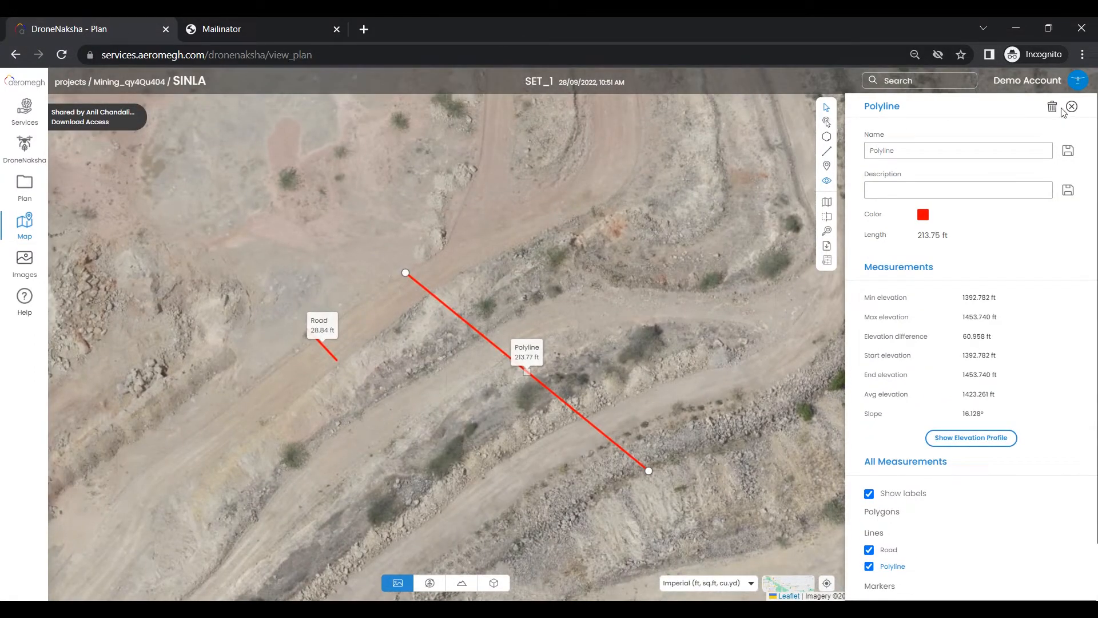
click(1070, 108)
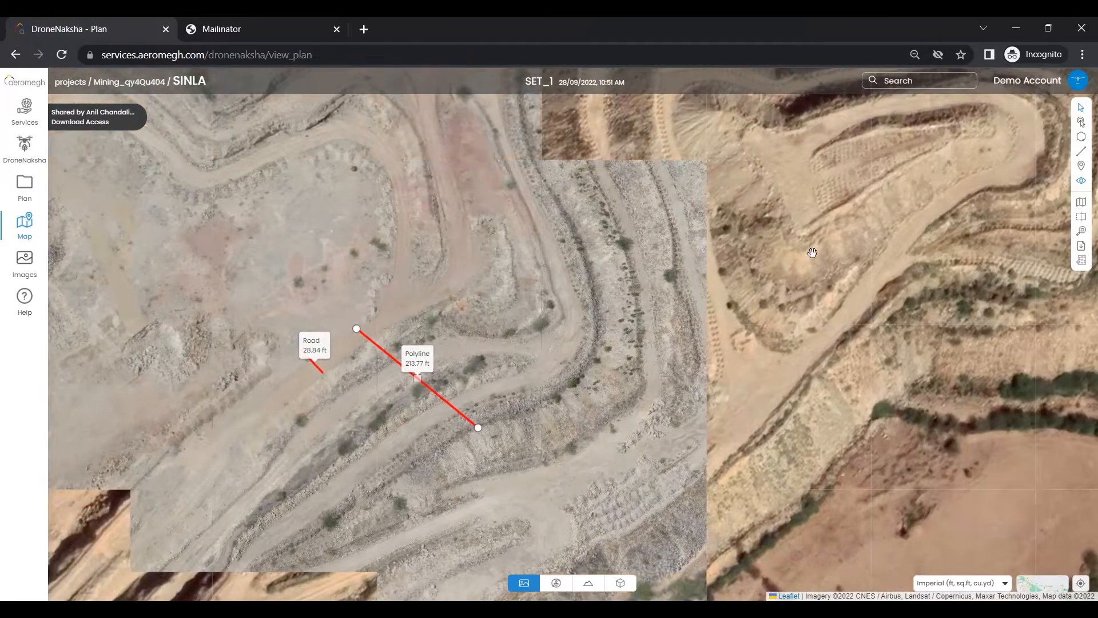
- Outline the large terraced area northeast of the measured lines with a nine-point polygon of about 13,190 m²
drag(795, 257, 600, 364)
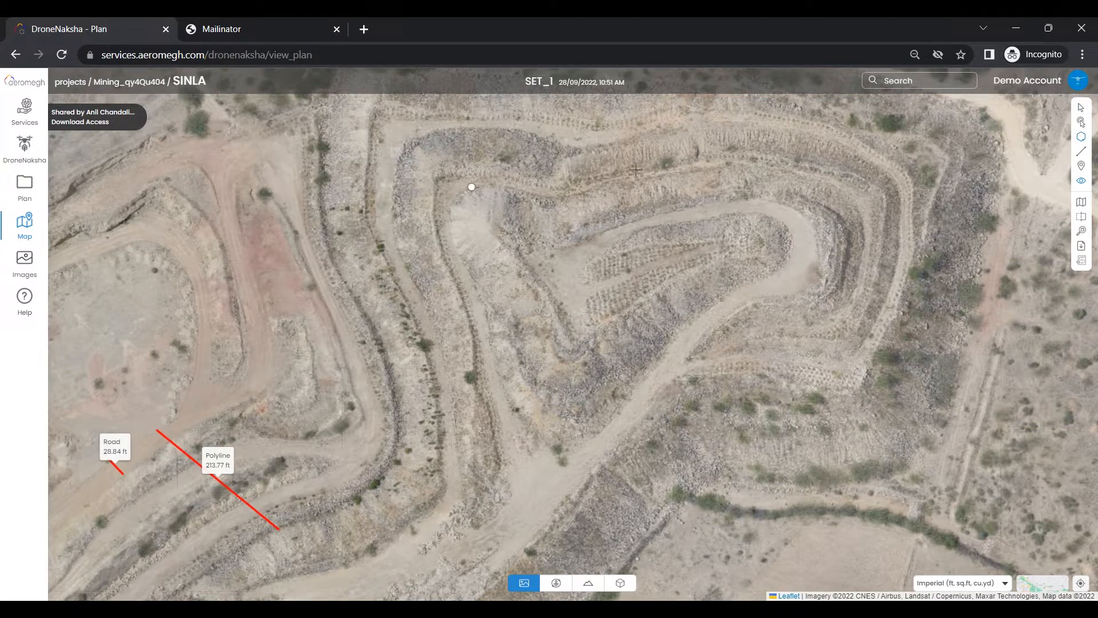
click(547, 193)
double_click(684, 164)
click(835, 175)
double_click(876, 224)
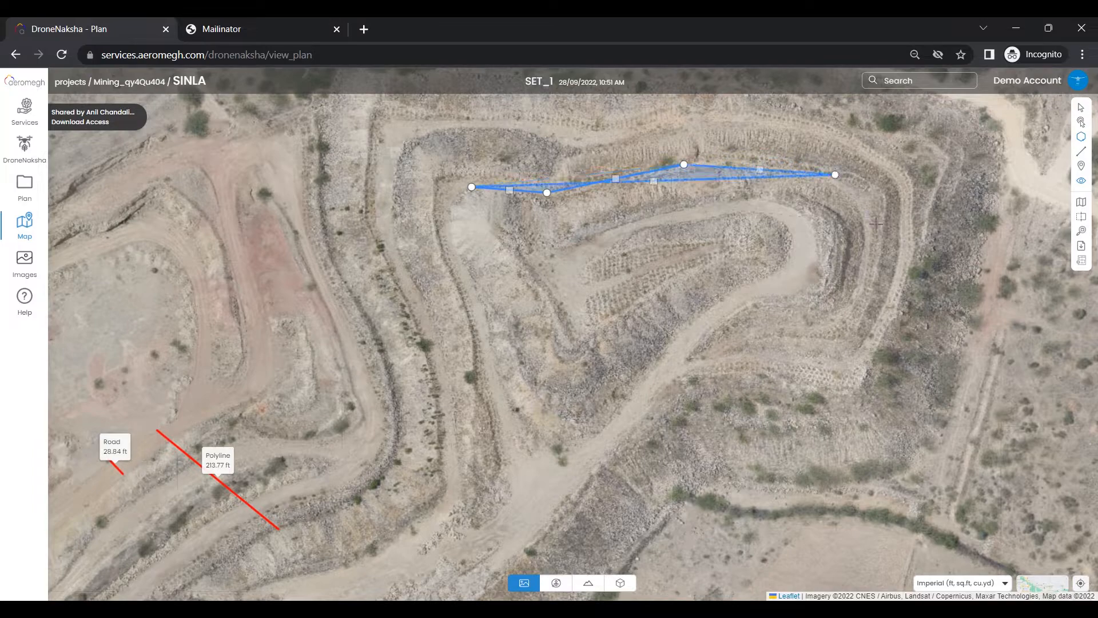
click(861, 317)
click(703, 359)
click(557, 455)
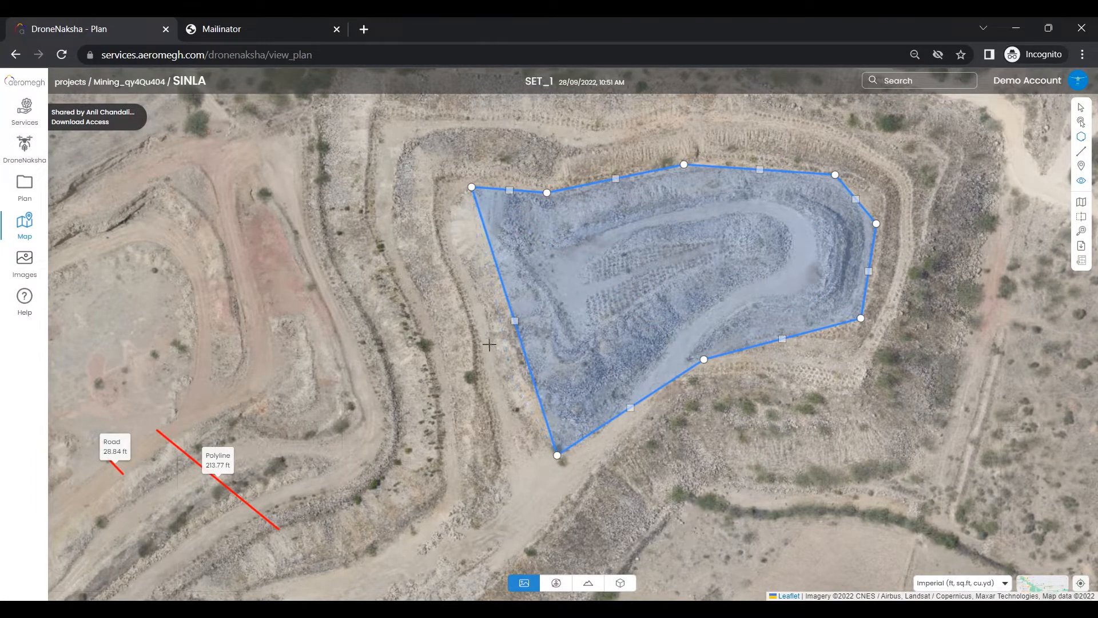
click(488, 343)
click(487, 342)
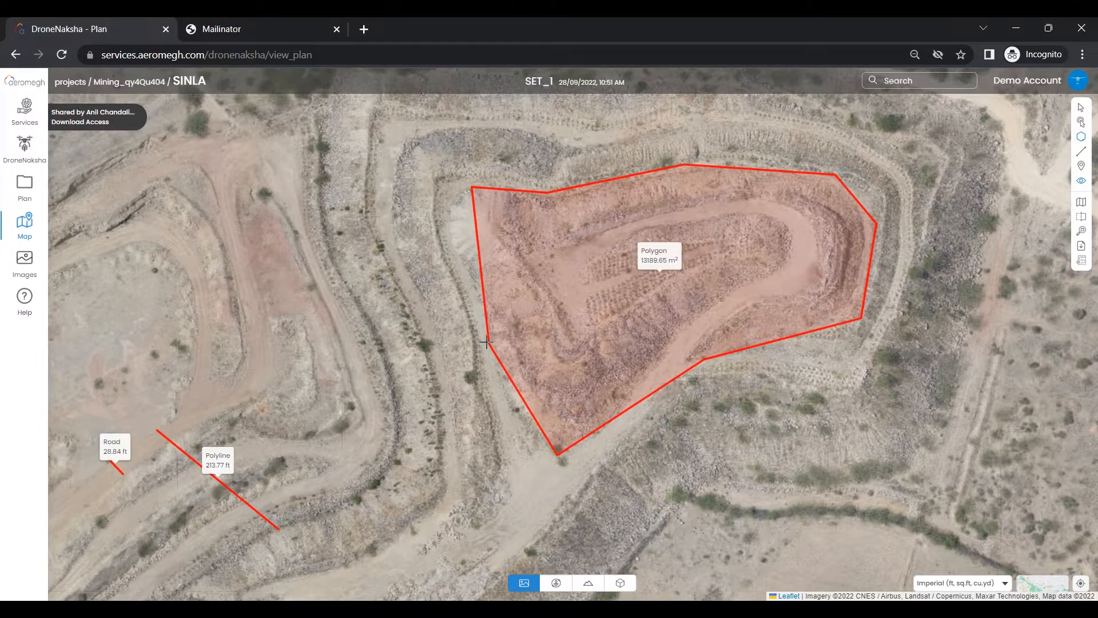
- Open the details of the terraced-area polygon, edit its name and description fields, and save the name
click(1081, 112)
click(715, 173)
scroll(983, 393, down, 1)
scroll(985, 421, up, 1)
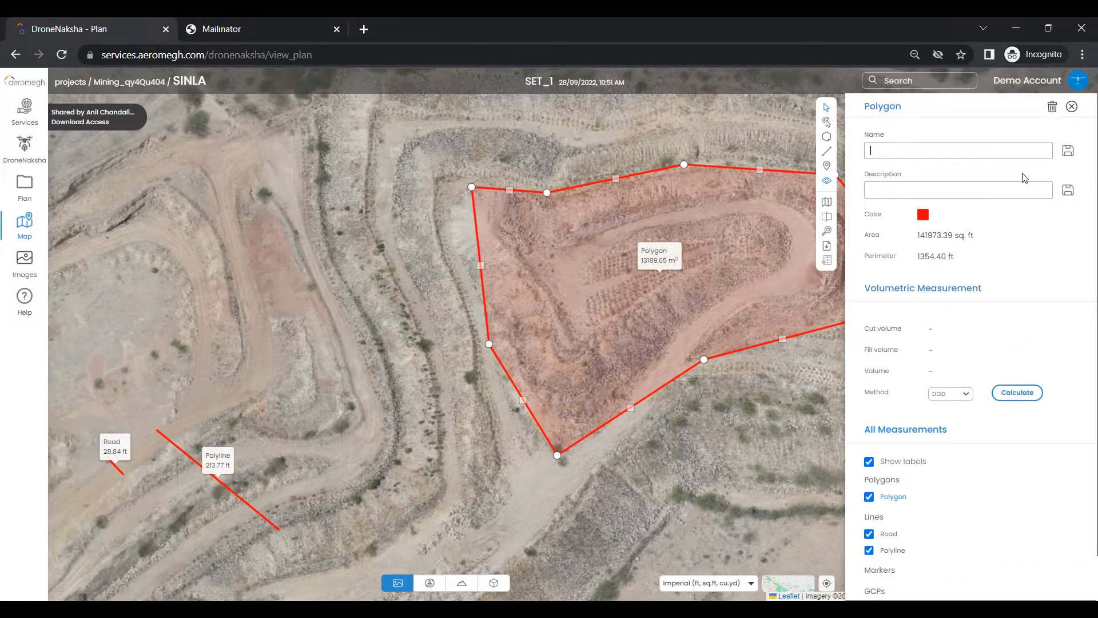
click(998, 190)
click(1067, 151)
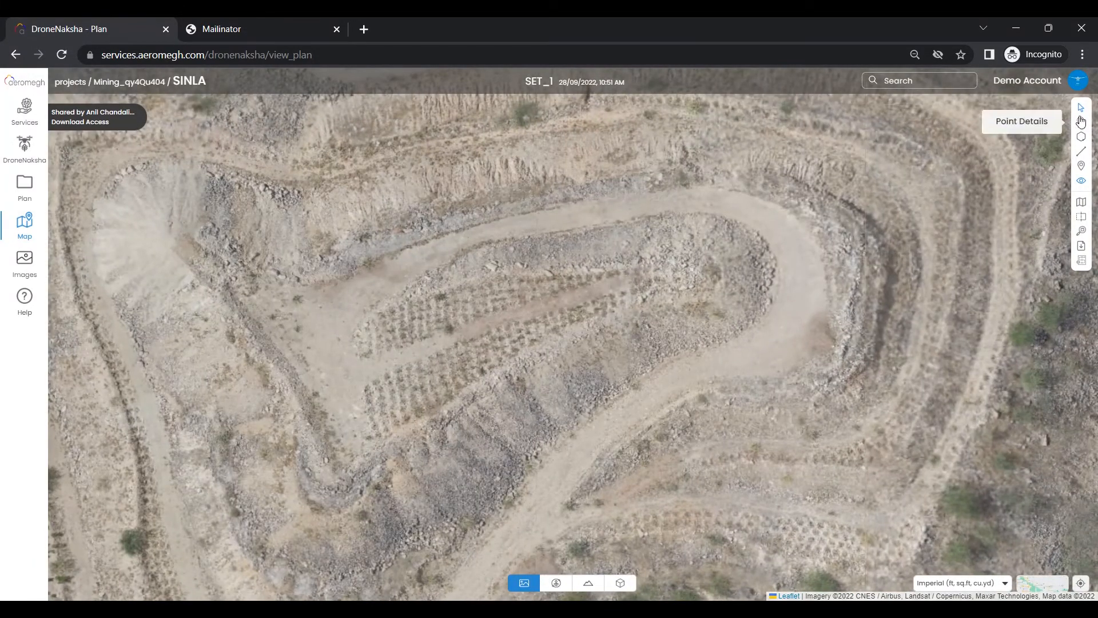
- Outline the raised planted mound inside the curved haul road with a nine-point area polygon of about 42,178 sq. ft
click(1082, 136)
click(421, 280)
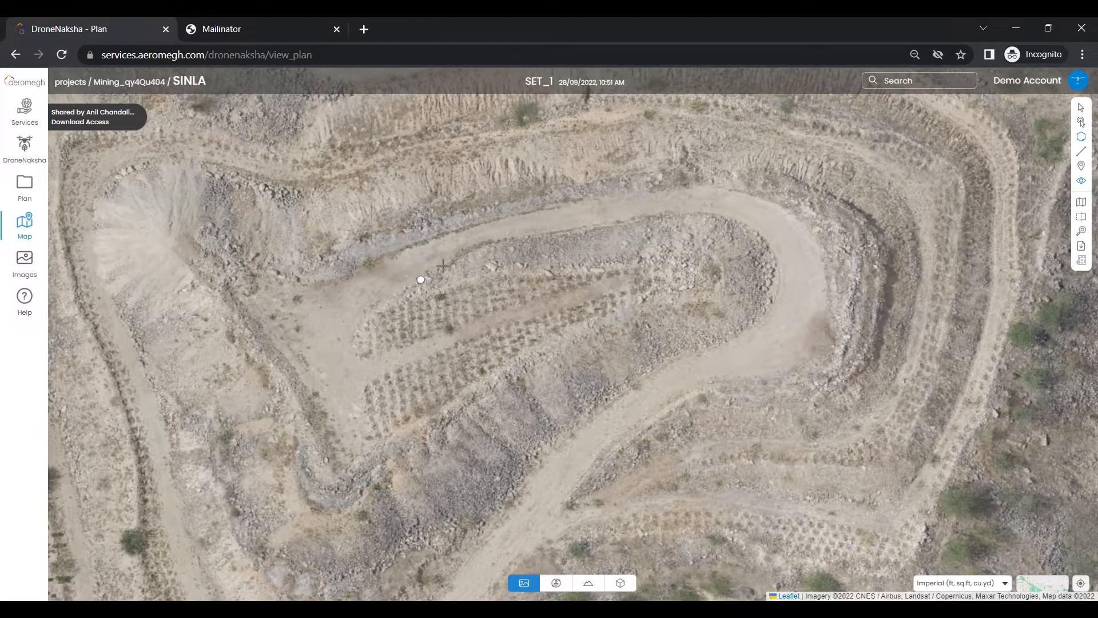
click(538, 215)
click(720, 189)
click(815, 246)
click(814, 332)
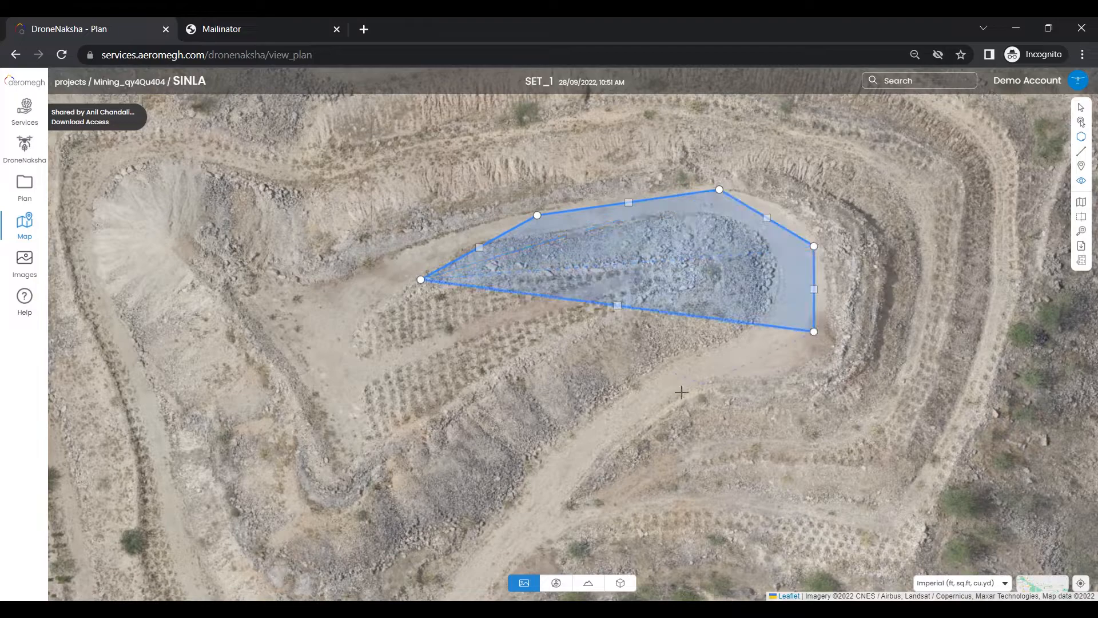
click(628, 403)
click(496, 519)
click(361, 431)
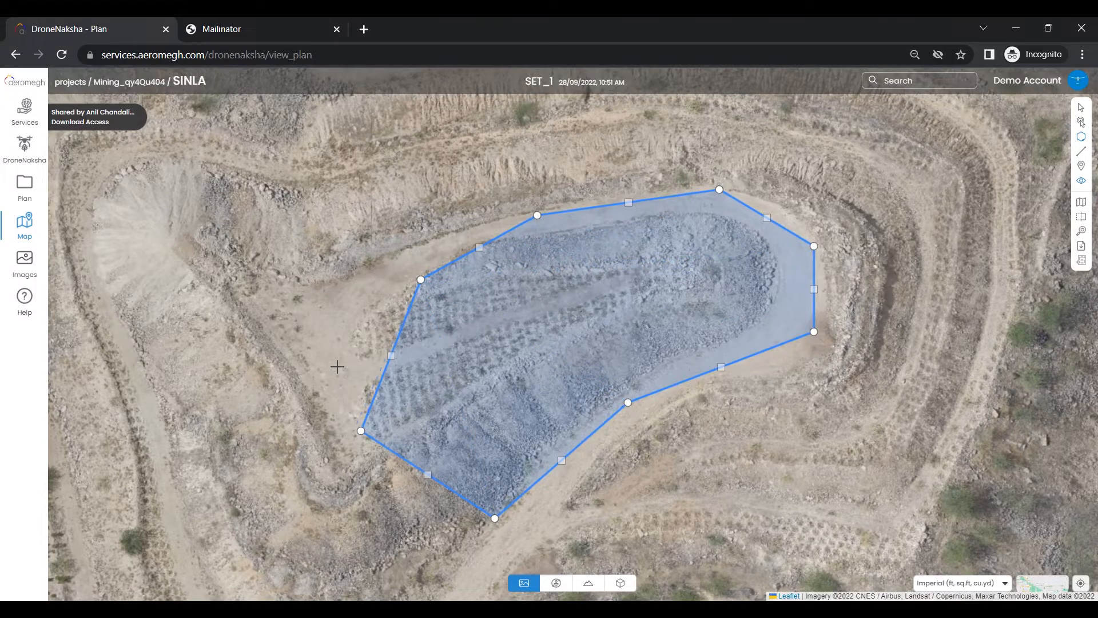
click(335, 324)
click(335, 324)
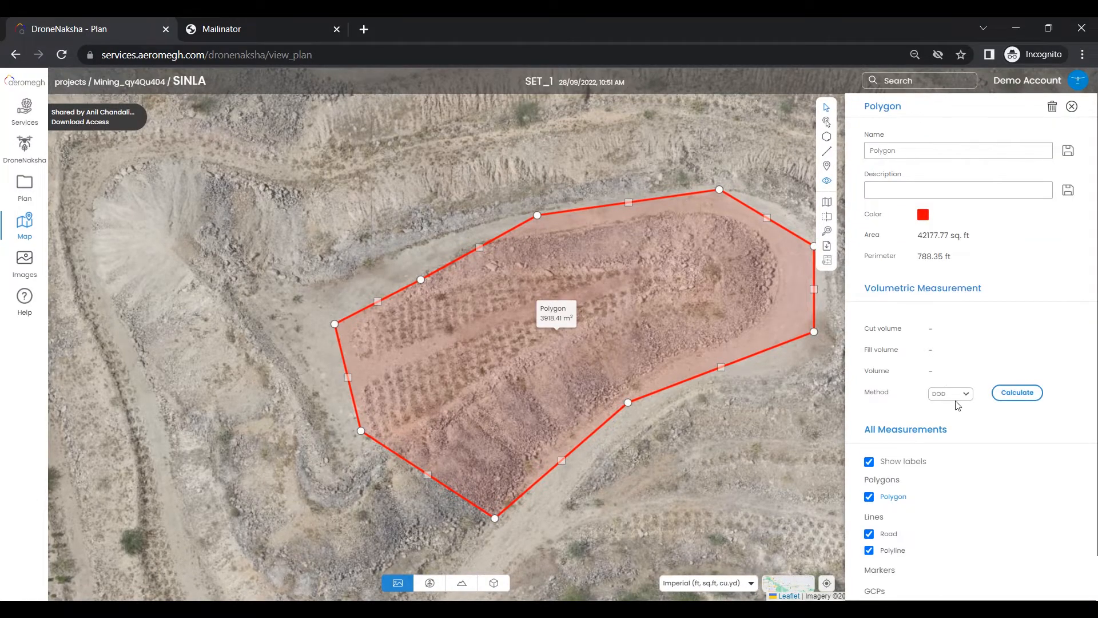
- Check the volume method choices for the mound polygon and calculate its volumetric measurement with the preselected method
click(953, 396)
click(952, 396)
click(1013, 395)
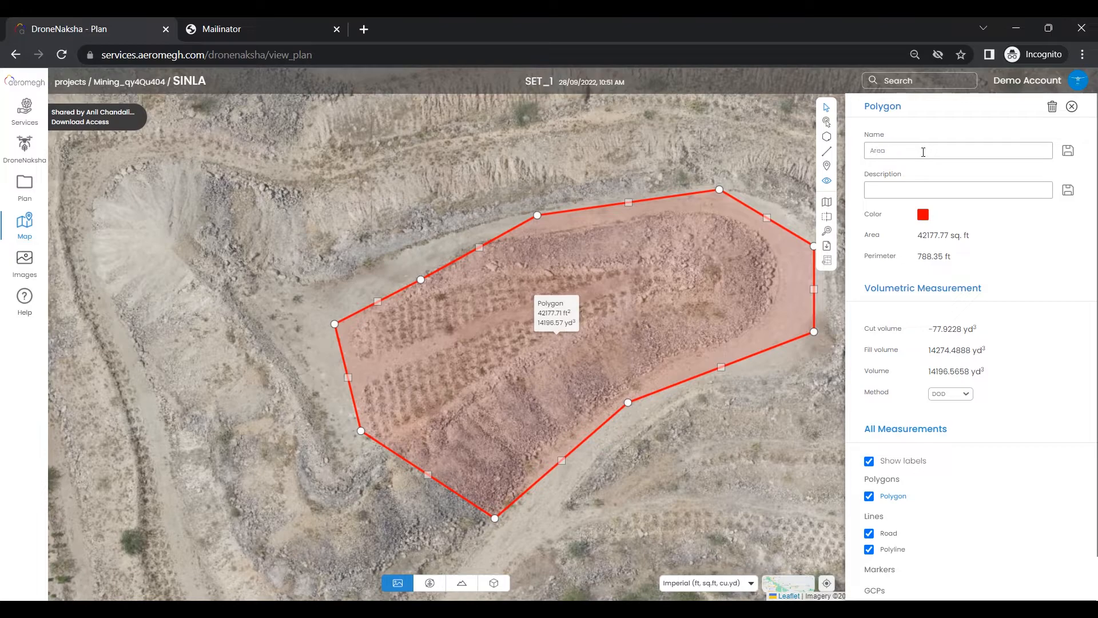
- Rename the mound polygon as AreaVolume, save the name, and close its details
text(Volume)
click(1068, 150)
click(1073, 106)
- Show the coordinates and elevation of a ground point just southwest of the AreaVolume polygon
scroll(773, 266, down, 2)
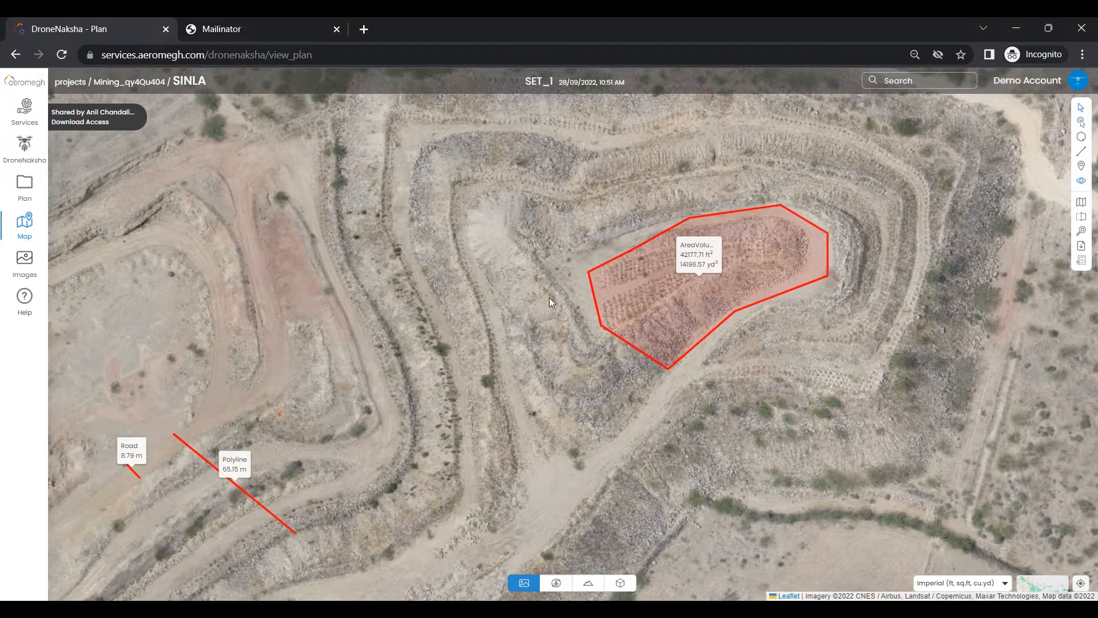
click(558, 342)
scroll(558, 342, up, 2)
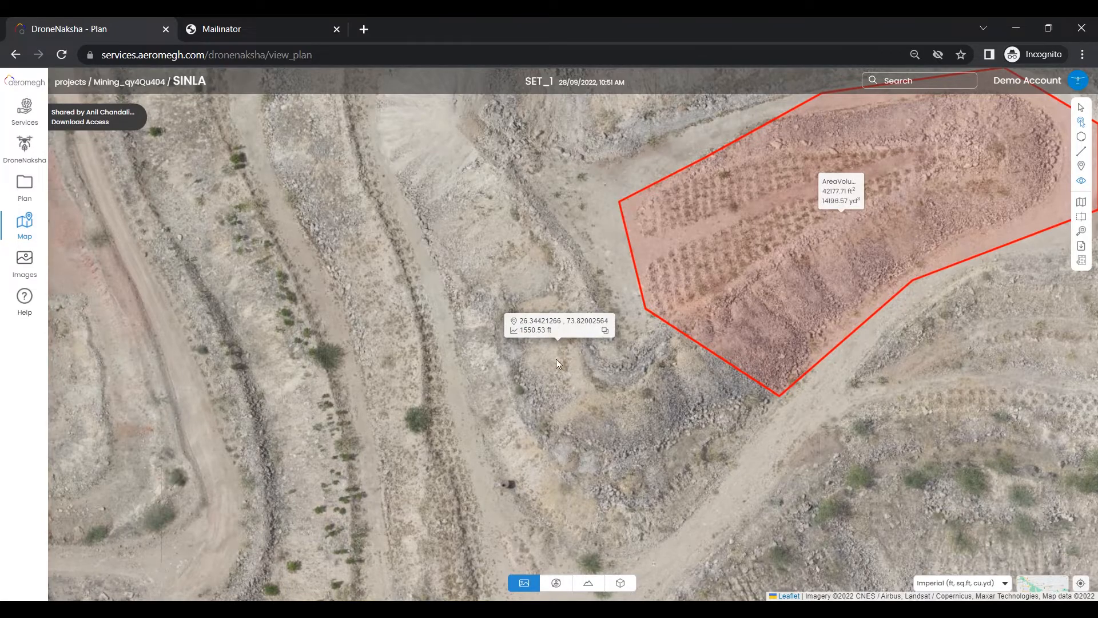
scroll(508, 370, down, 3)
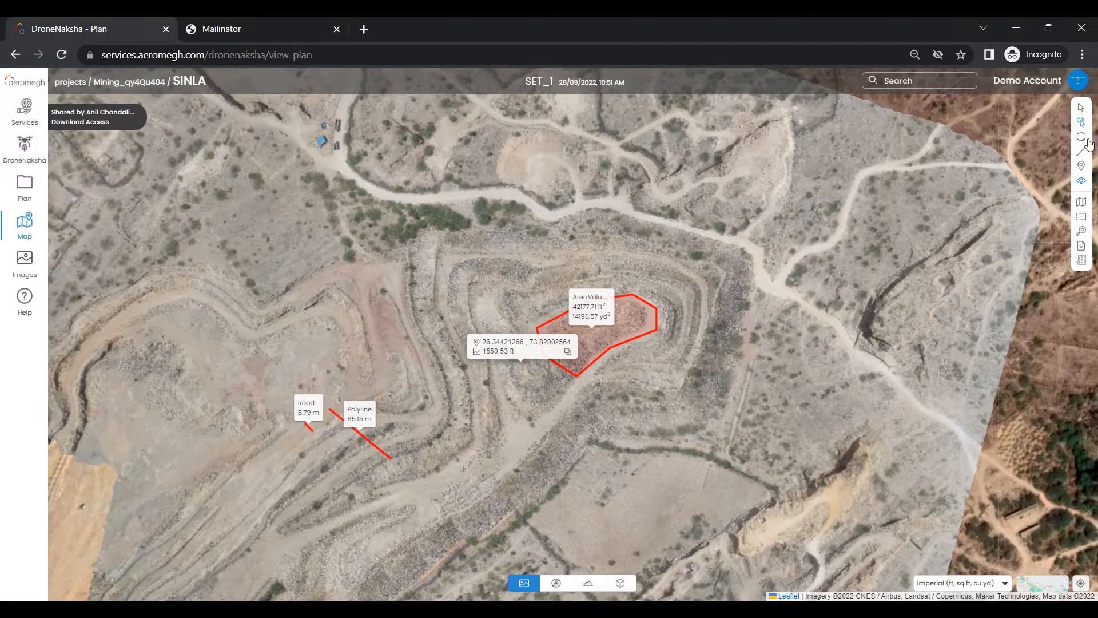
- Place two markers, one above the other, northwest of the AreaVolume polygon near the road, and close the measurements list
click(1082, 169)
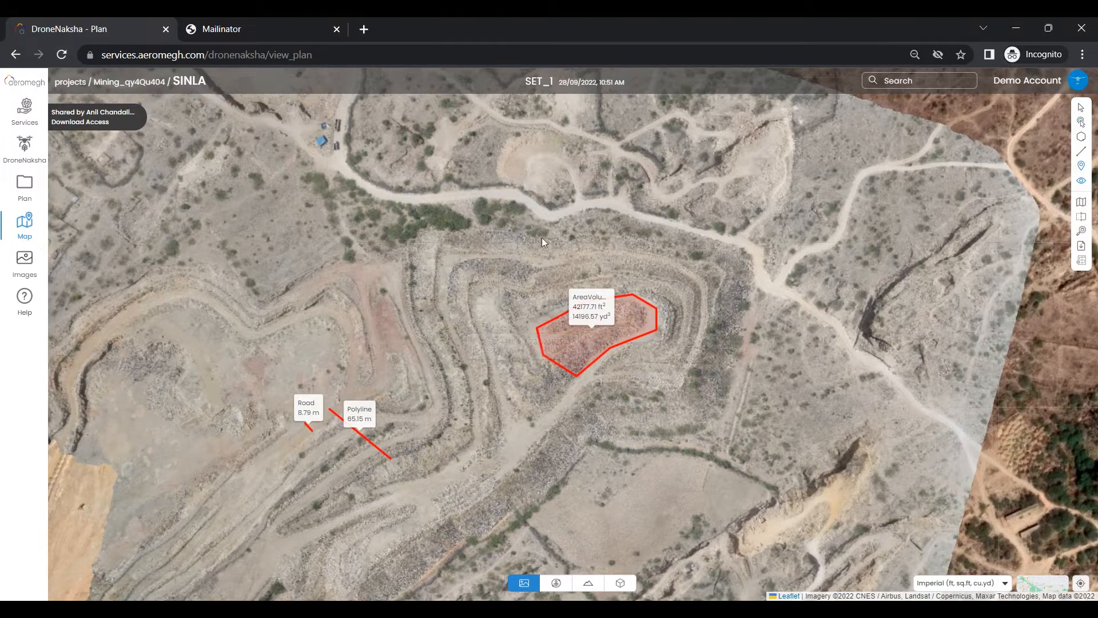
click(503, 243)
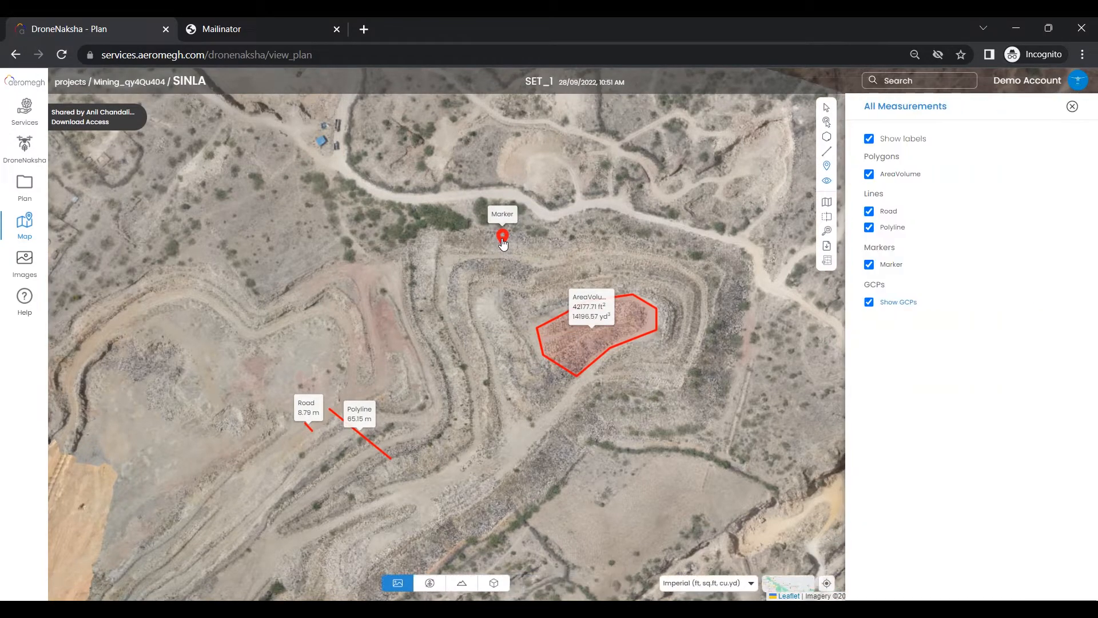
click(503, 216)
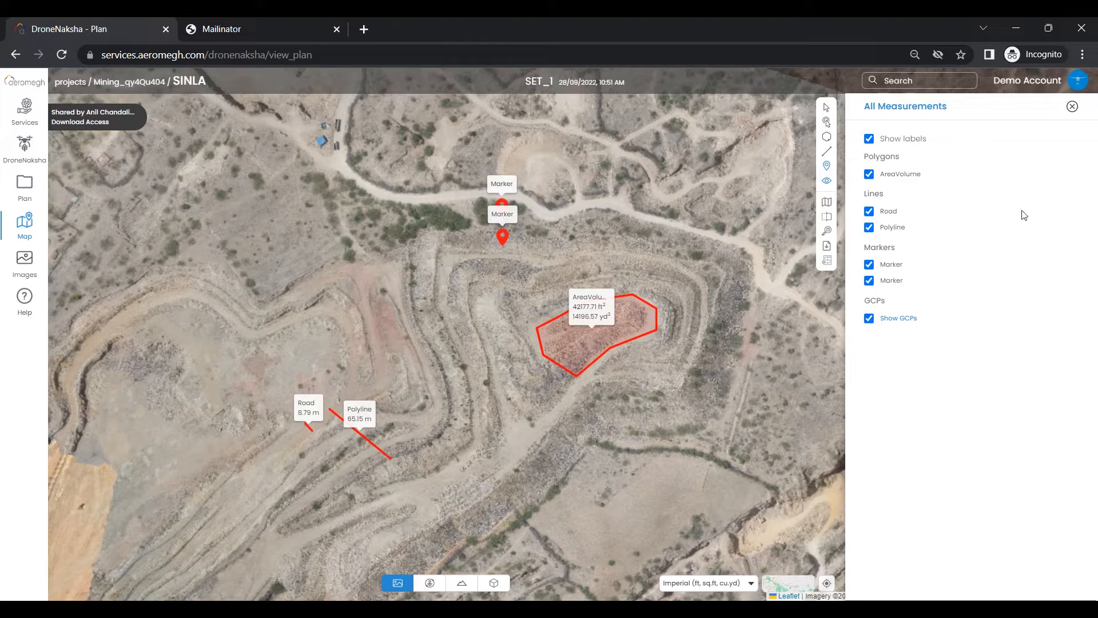
click(1073, 108)
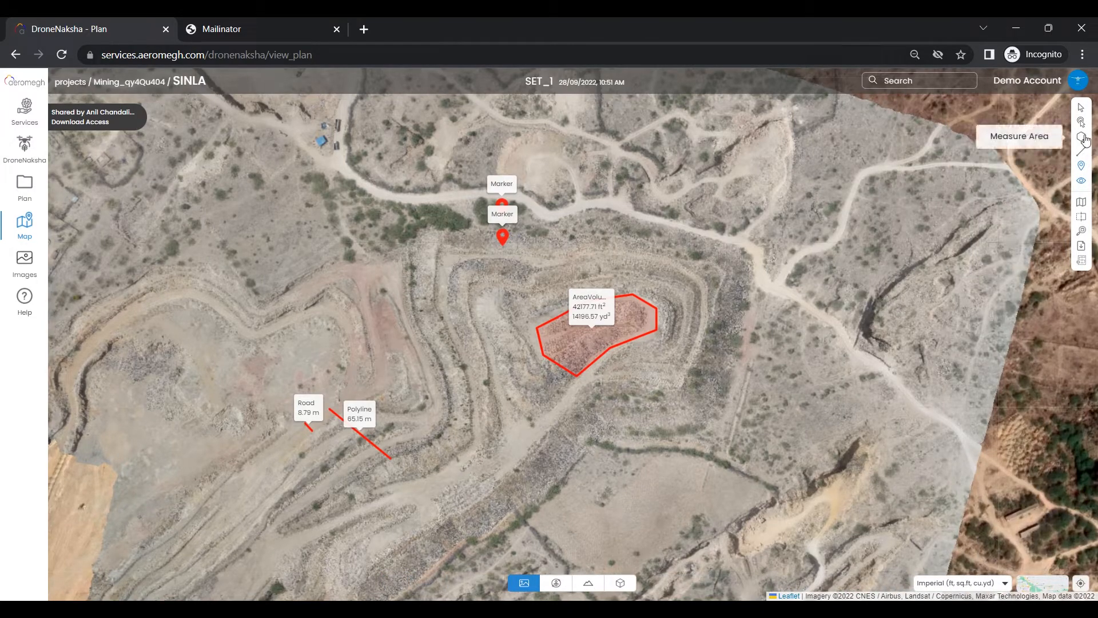
- Open the downloadable assets of the map and download the Measurement Report
scroll(649, 332, down, 1)
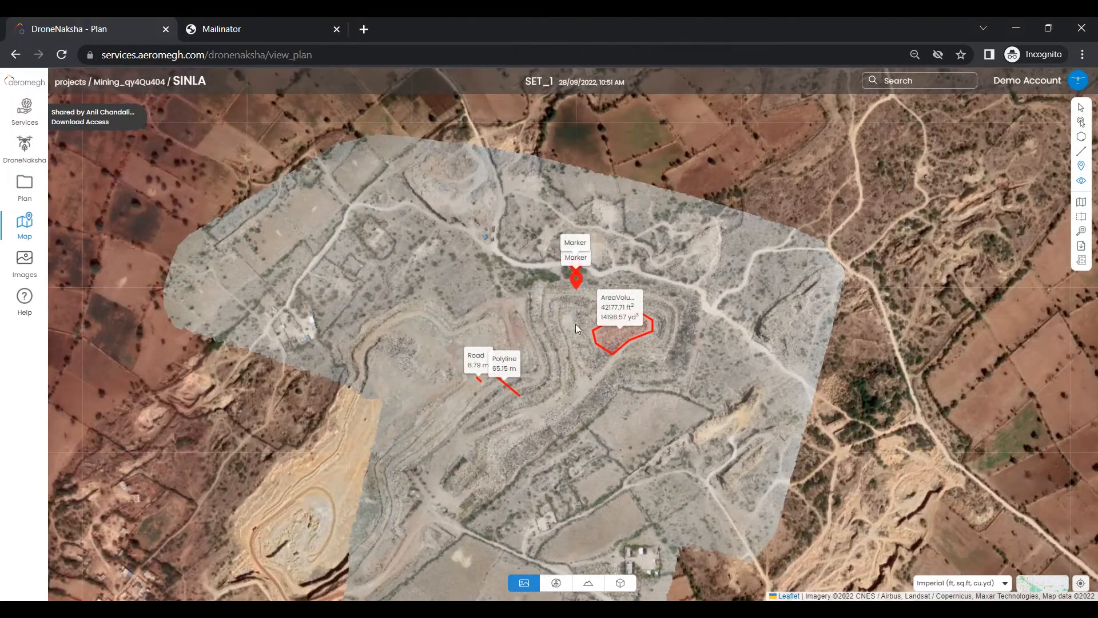
click(1081, 247)
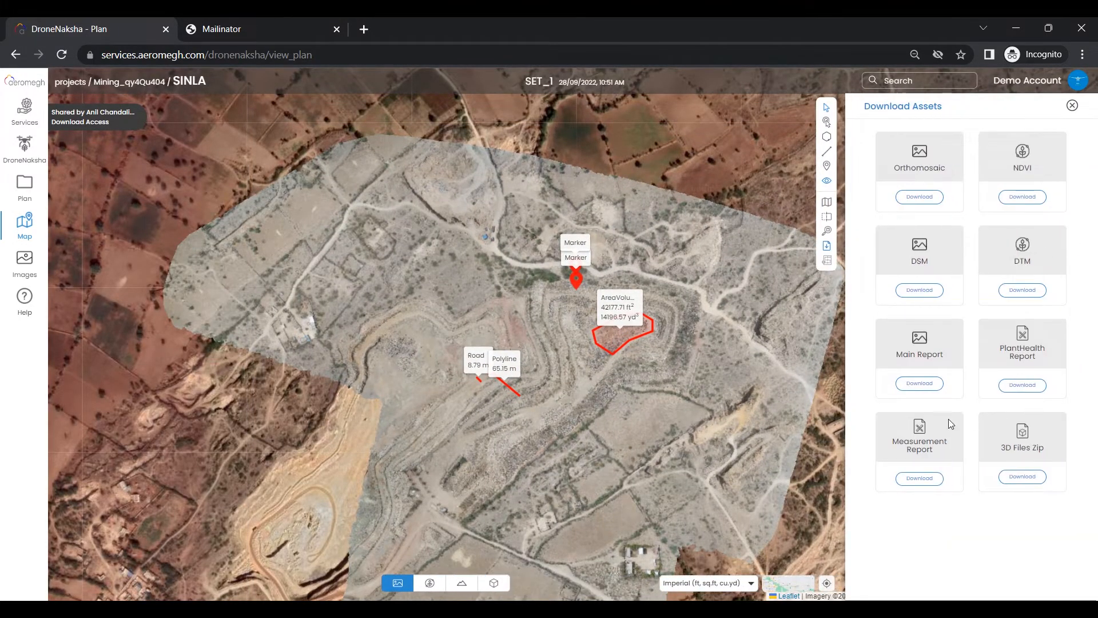
click(922, 479)
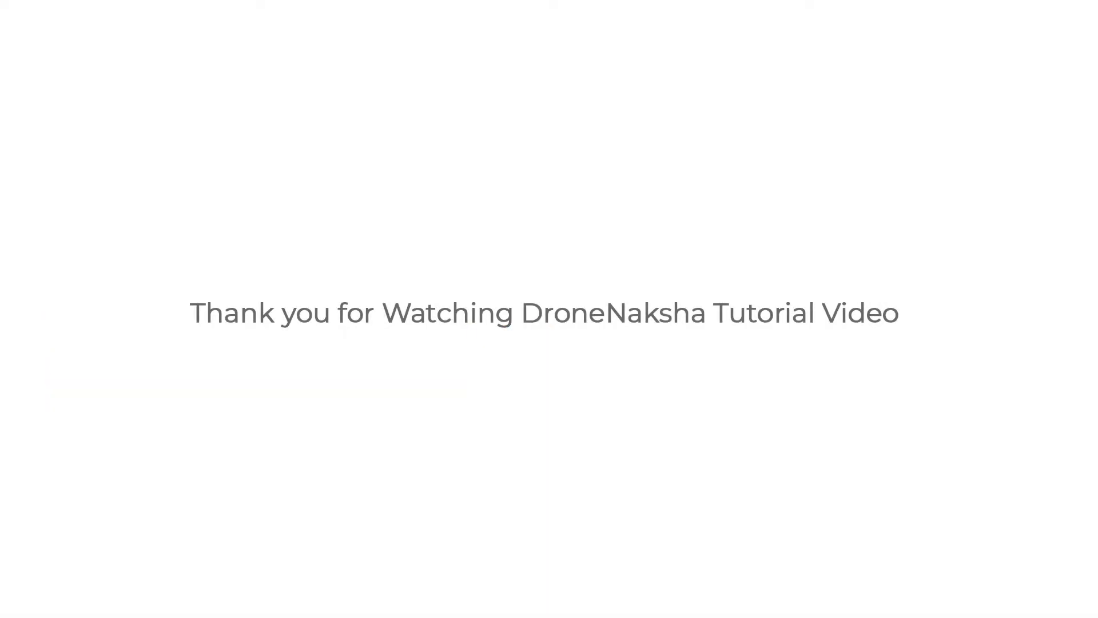